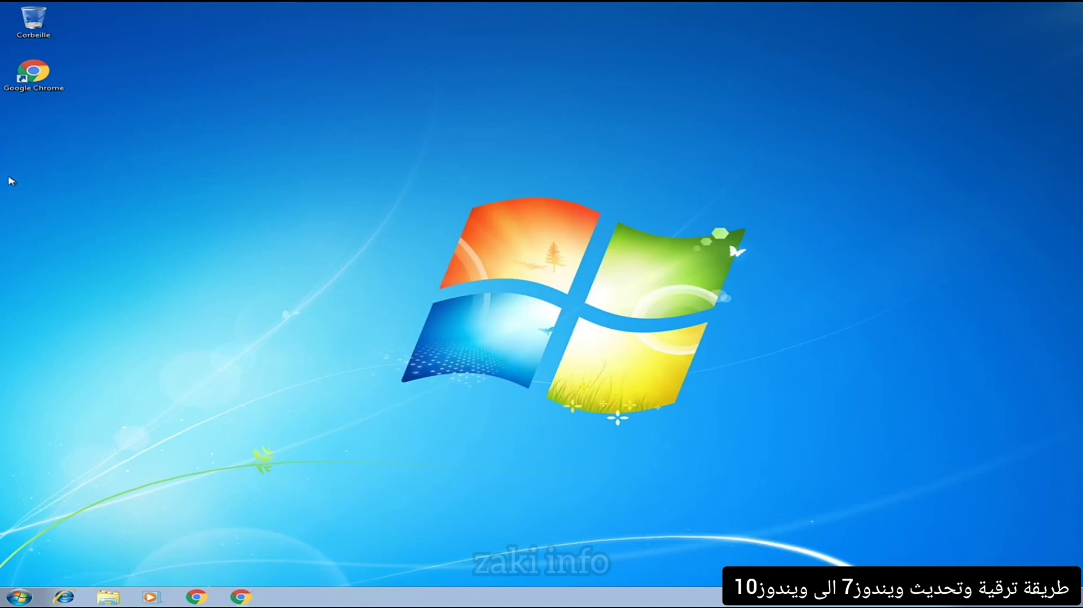
# - Open Google Chrome and search the web for "windows 10 media creation tool"
pyautogui.moveTo(33, 72); pyautogui.dragTo(467, 282)
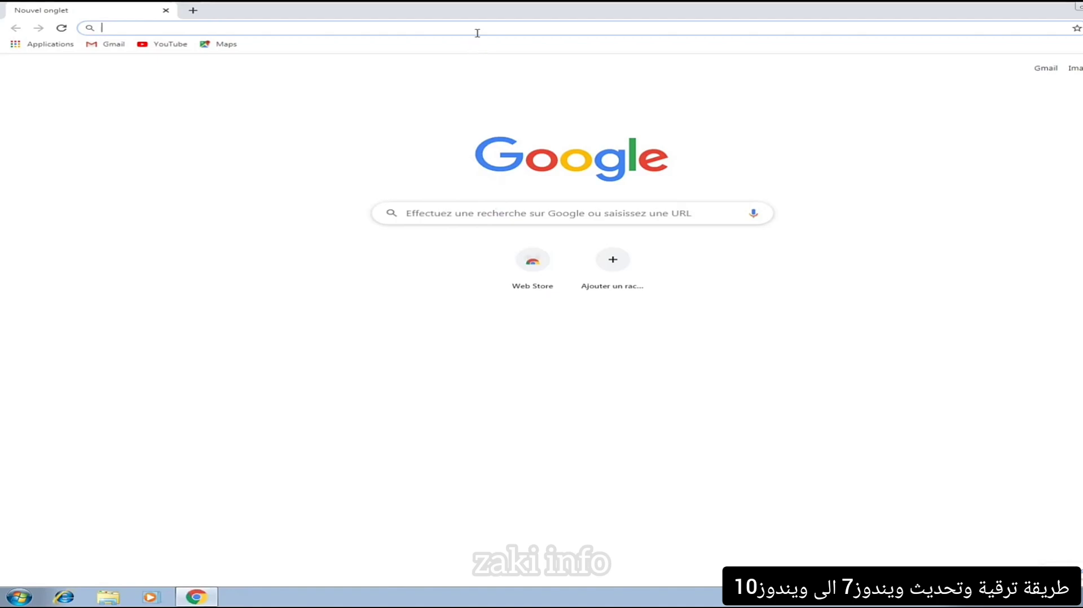
pyautogui.write('windows')
pyautogui.hotkey('ctrl', 'a')
pyautogui.press('End')
pyautogui.write('10 medi')
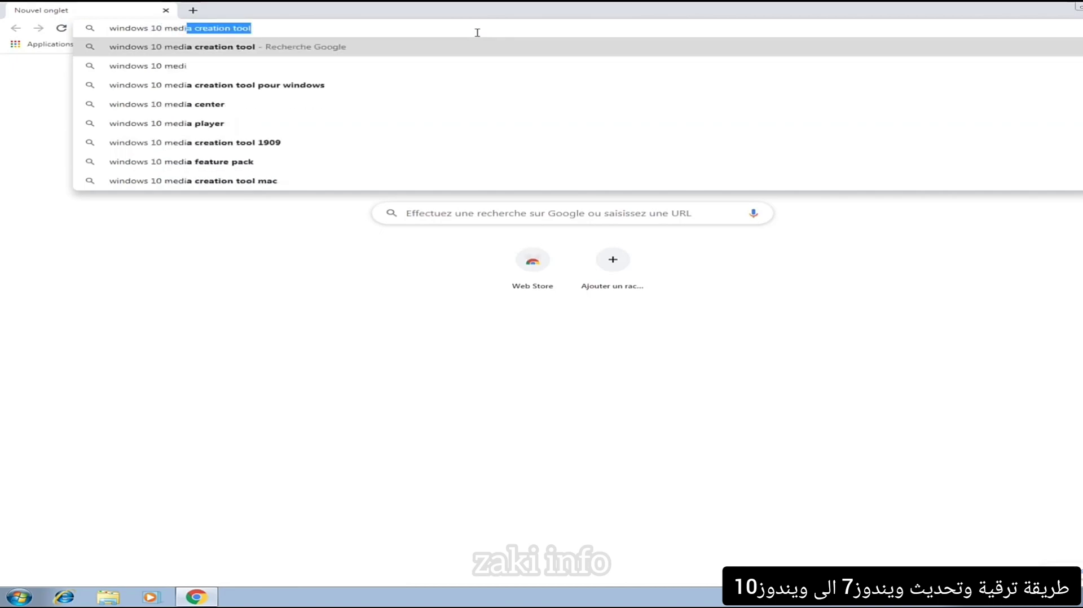
pyautogui.press('Return')
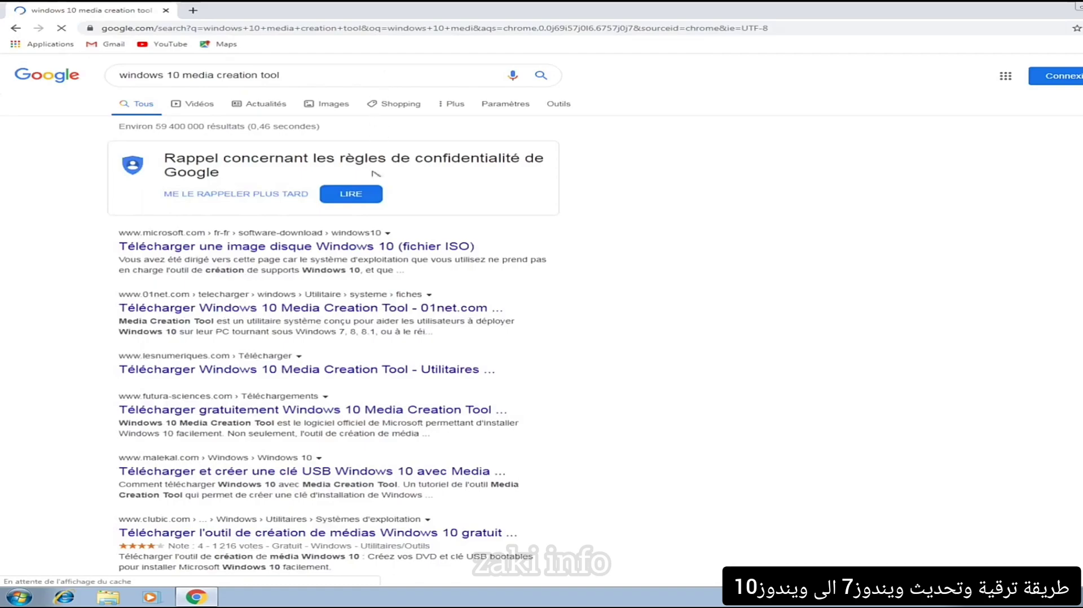
# - Download the Media Creation Tool from Microsoft's Windows 10 page, leaving only the browser's downloads list open
pyautogui.click(208, 253)
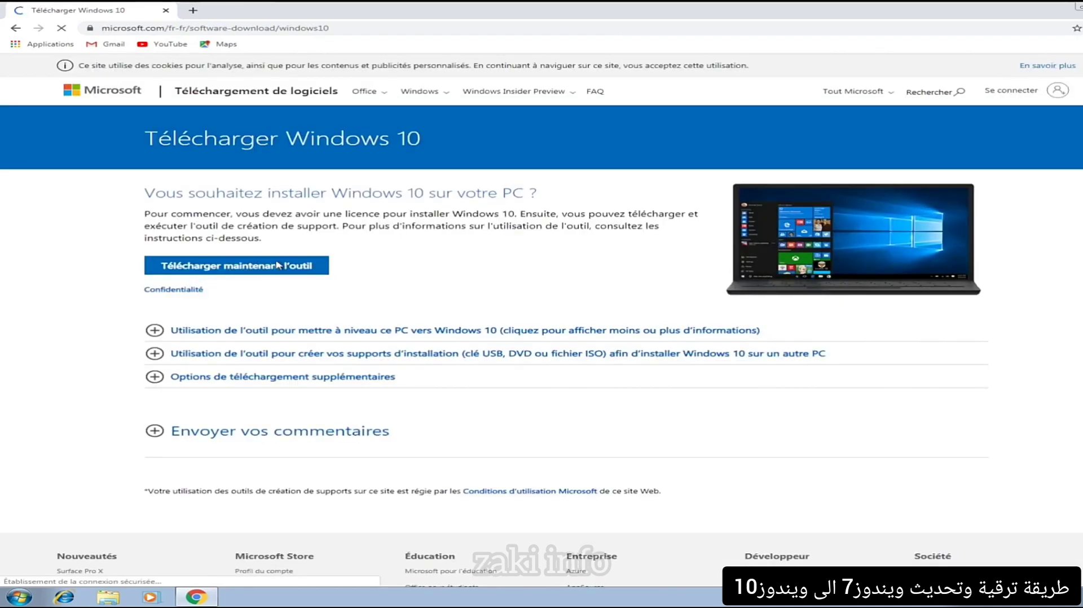
pyautogui.click(278, 267)
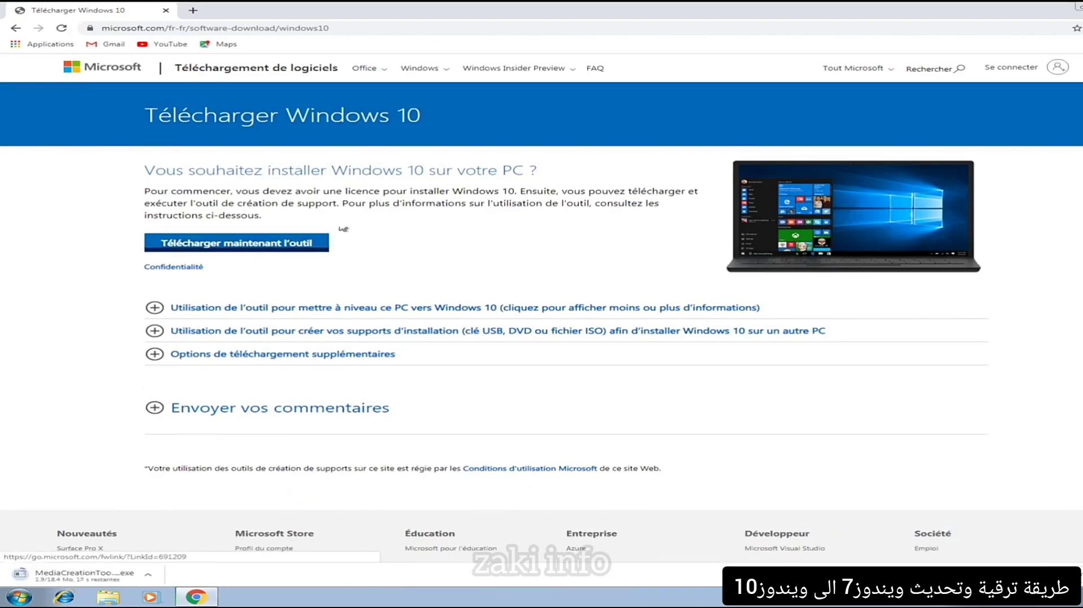
pyautogui.hotkey('ctrl', 'j')
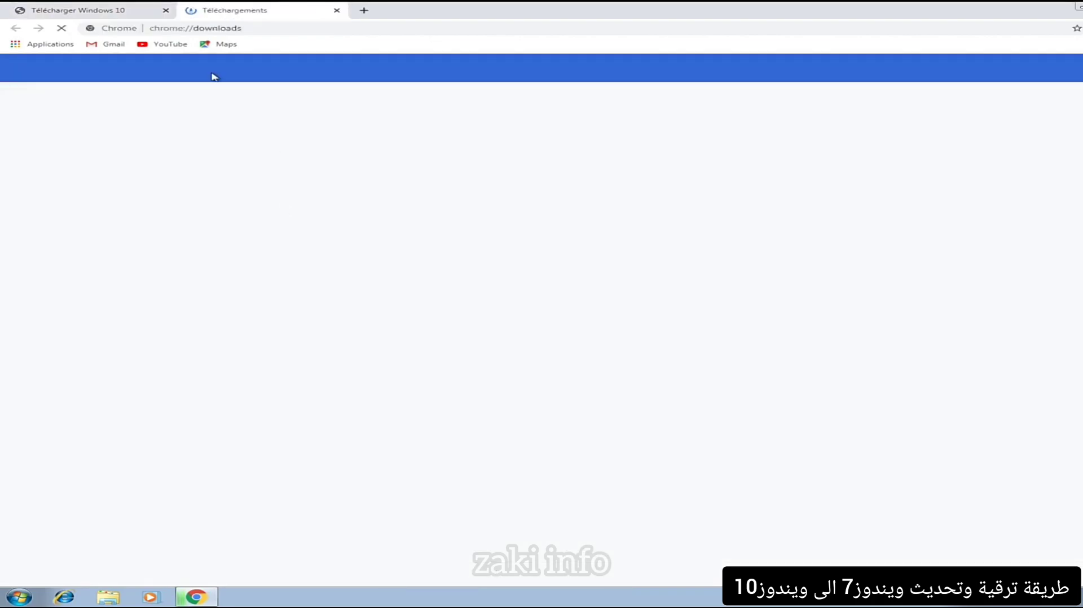
pyautogui.click(165, 10)
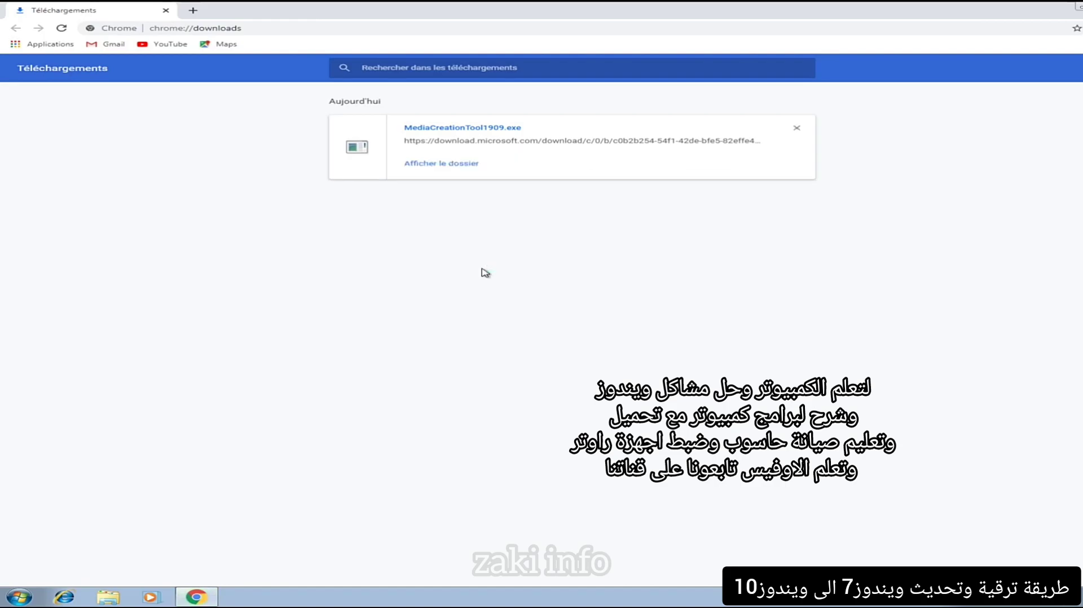
# - Show the downloaded MediaCreationTool1909 in its folder and run it, allowing it to make changes to the computer
pyautogui.click(439, 167)
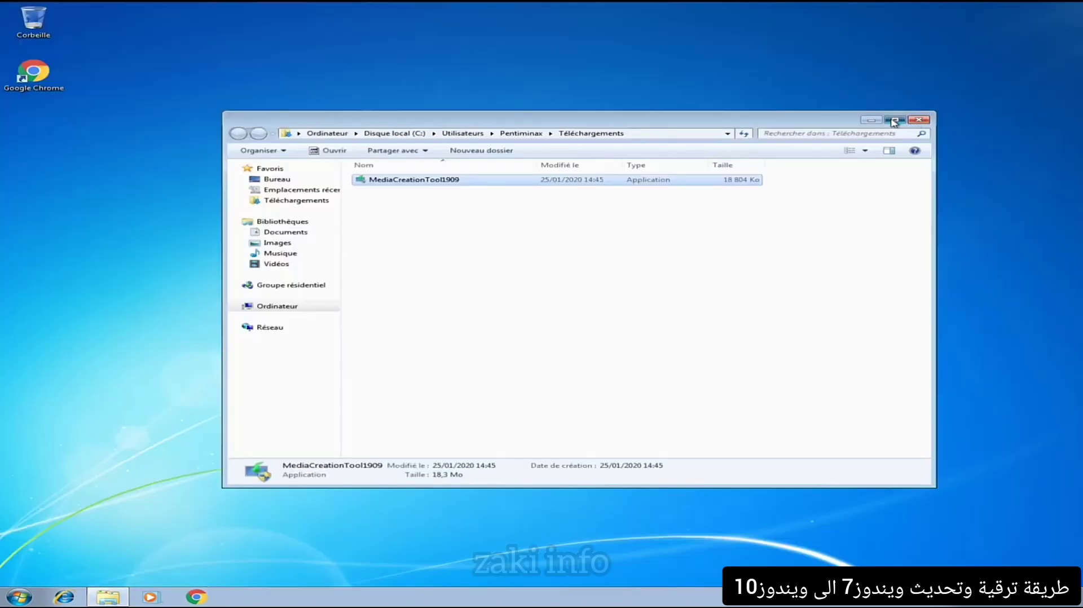
pyautogui.click(894, 118)
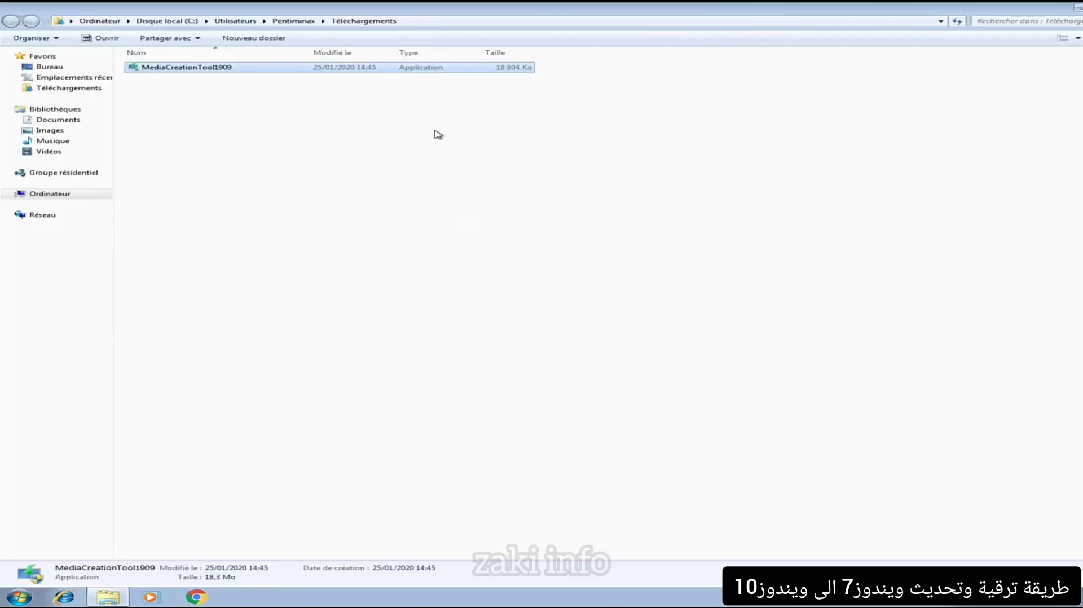
pyautogui.doubleClick(193, 71)
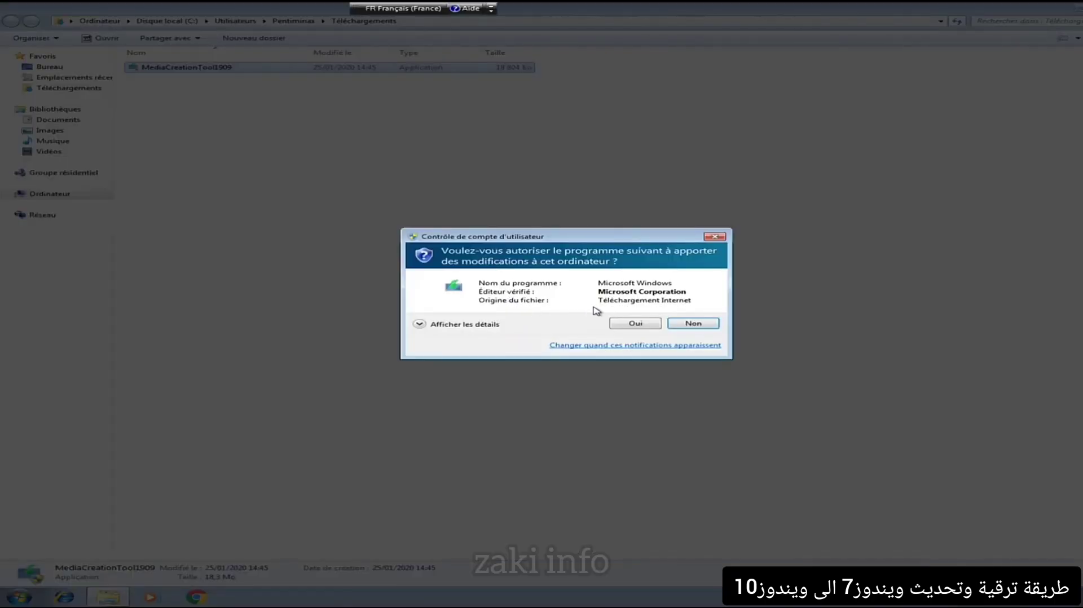
pyautogui.click(634, 324)
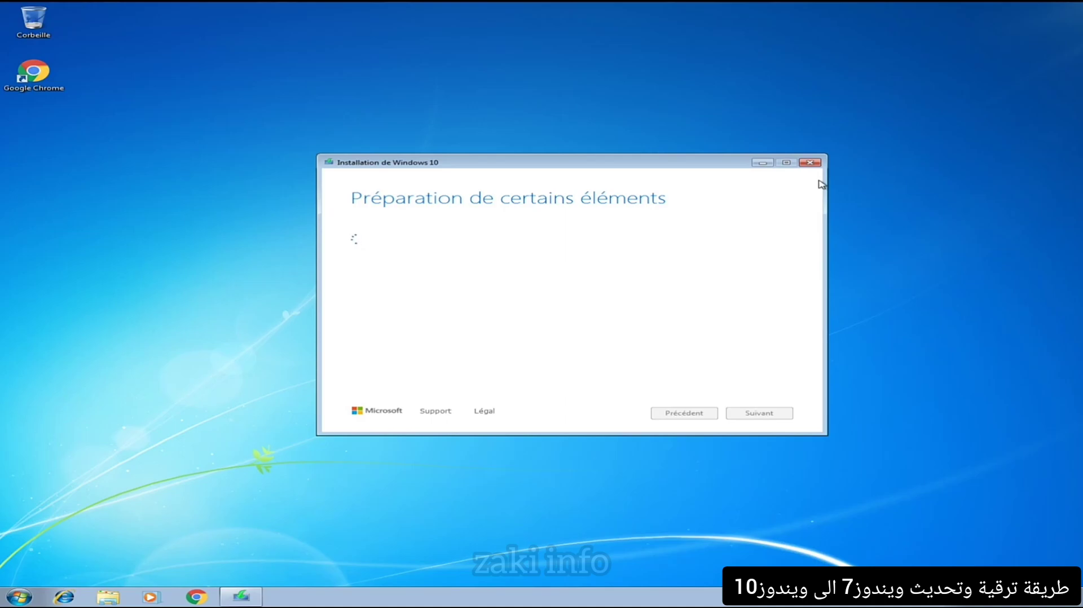
# - Check the free space on Disque local (C:) in the Ordinateur view of the file explorer
pyautogui.moveTo(278, 108); pyautogui.dragTo(554, 259)
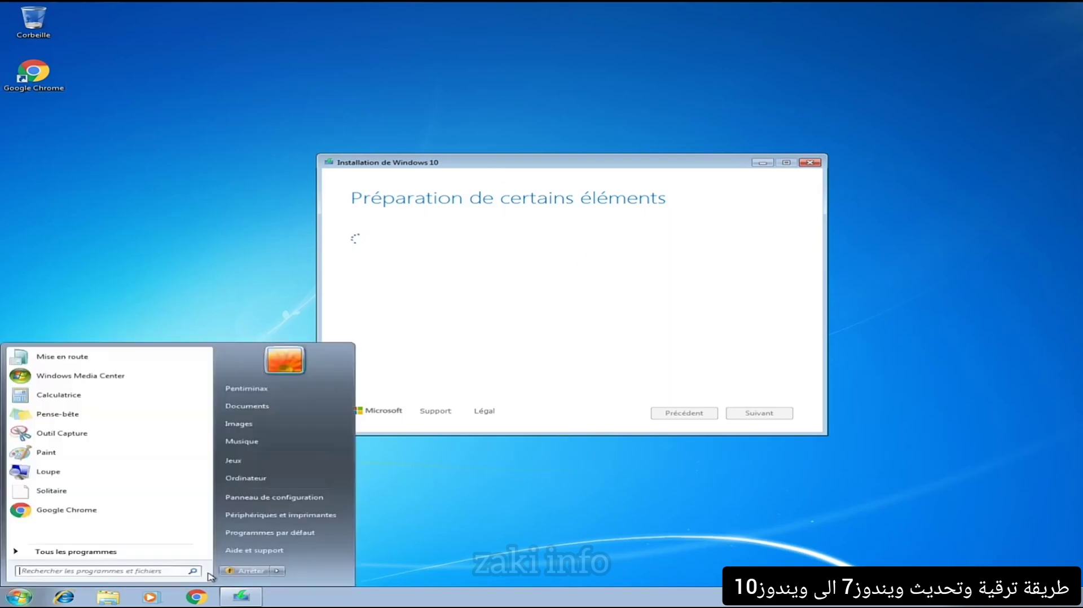
pyautogui.click(107, 597)
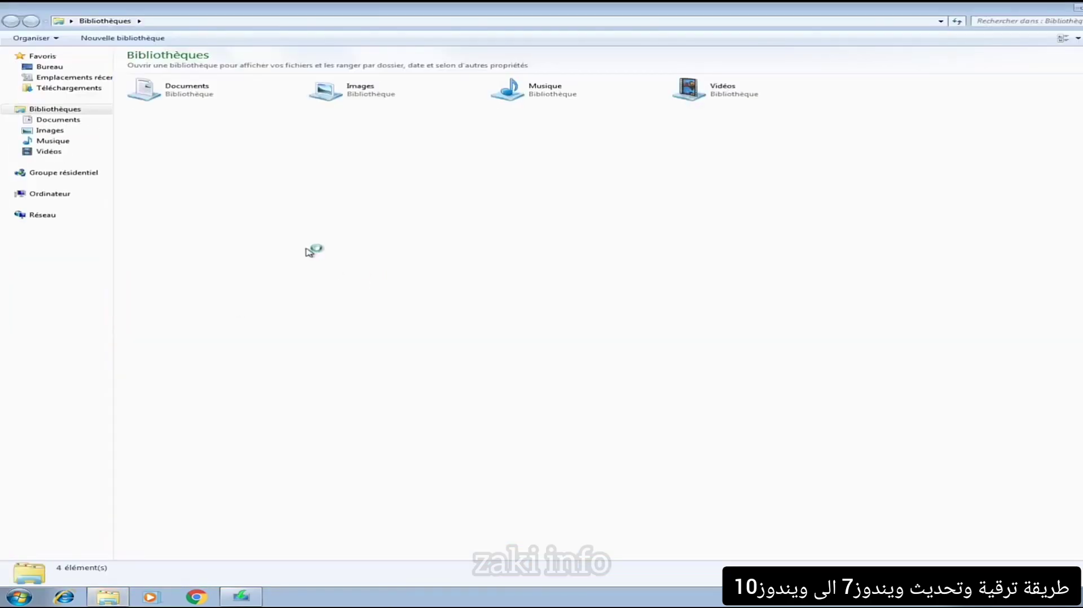
pyautogui.click(50, 195)
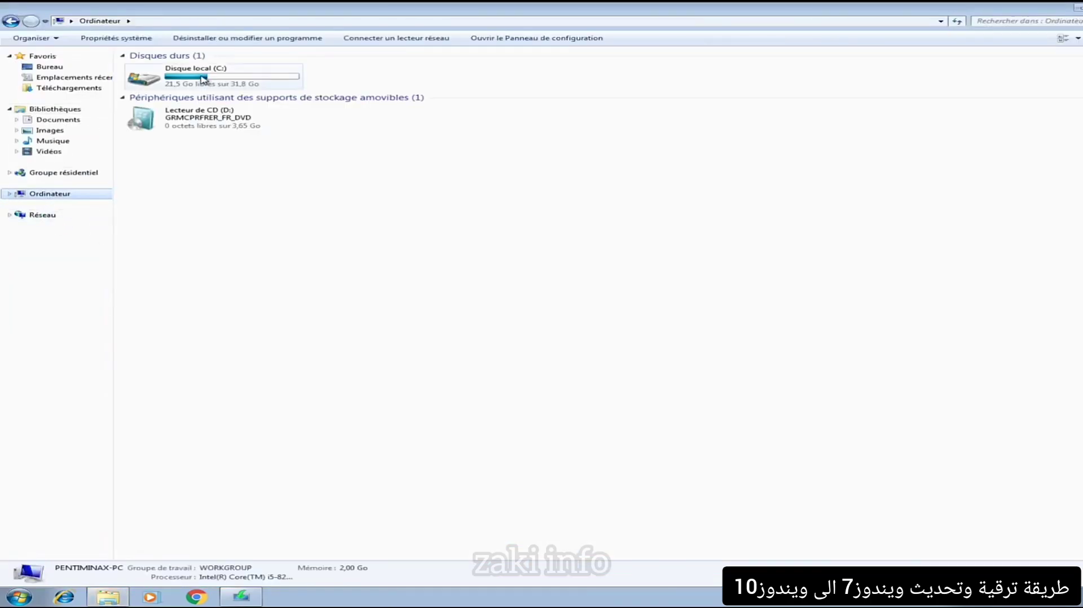
pyautogui.click(206, 79)
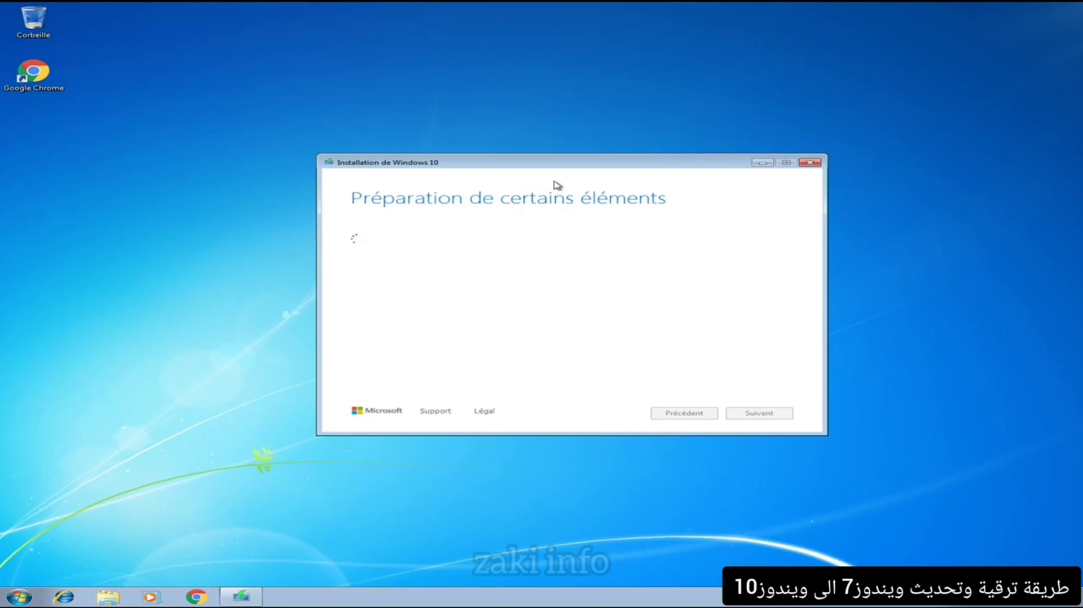
# - Choose Mettre à niveau ce PC maintenant and proceed through the product key page to accept the licence terms
pyautogui.moveTo(603, 163); pyautogui.dragTo(606, 149)
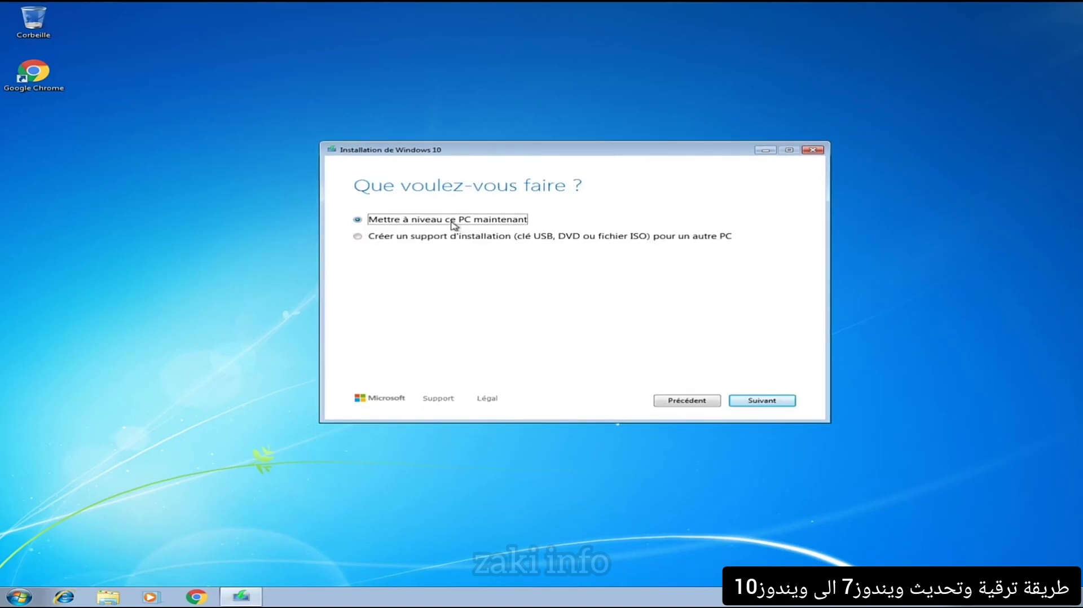
pyautogui.click(763, 402)
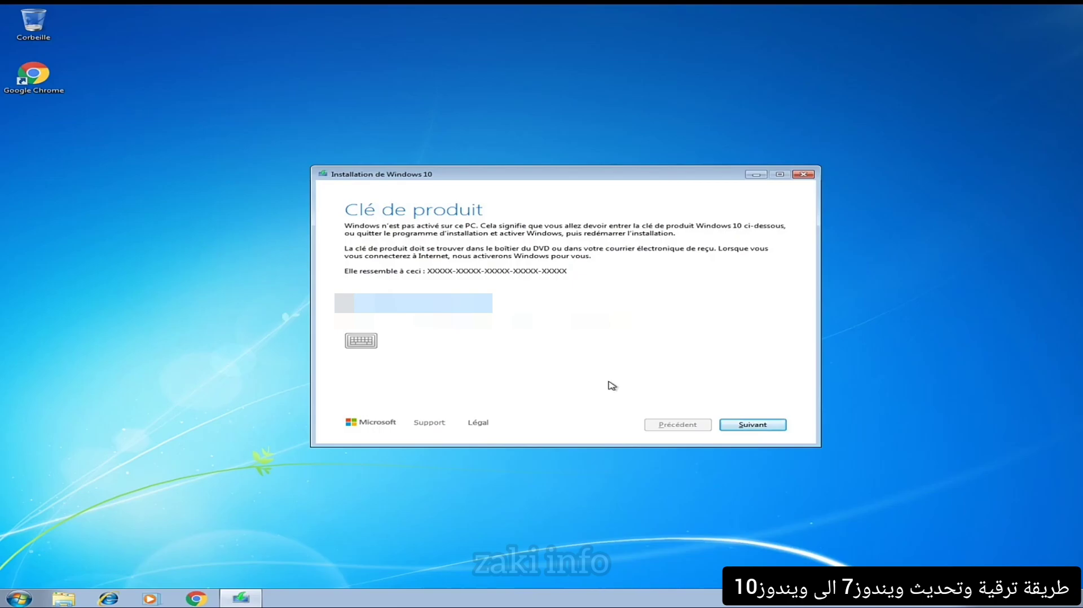
pyautogui.click(758, 429)
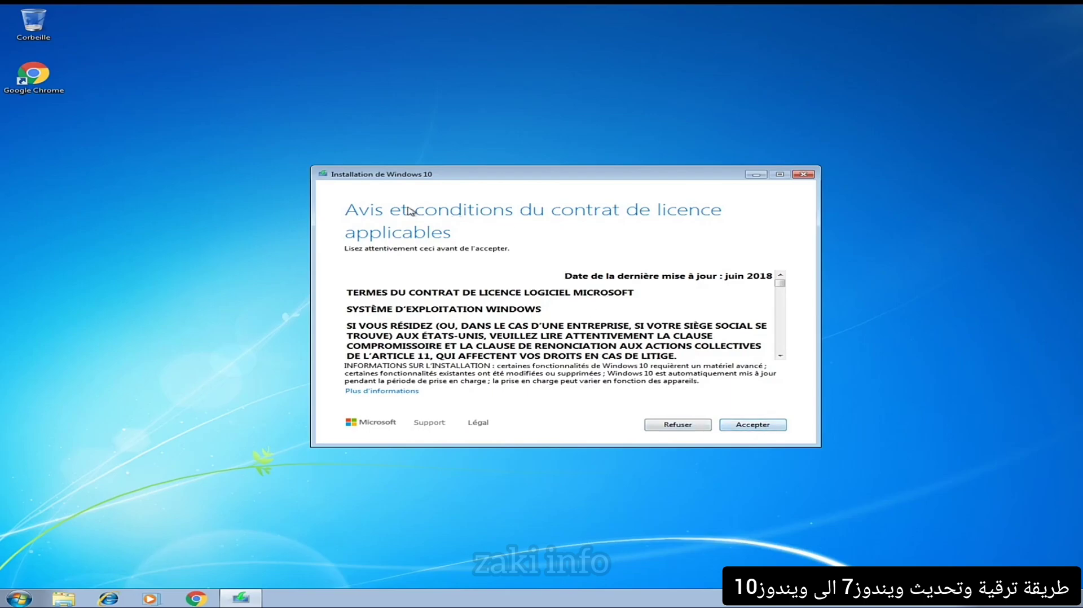
pyautogui.click(753, 426)
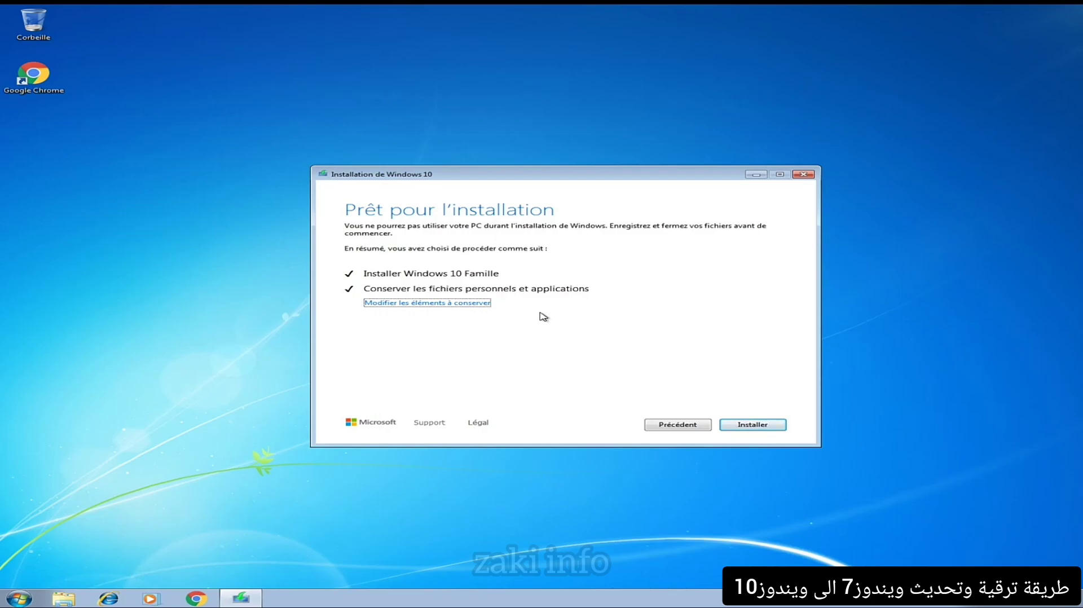
# - Set the items to keep to Rien and start installing Windows 10 Famille
pyautogui.click(447, 303)
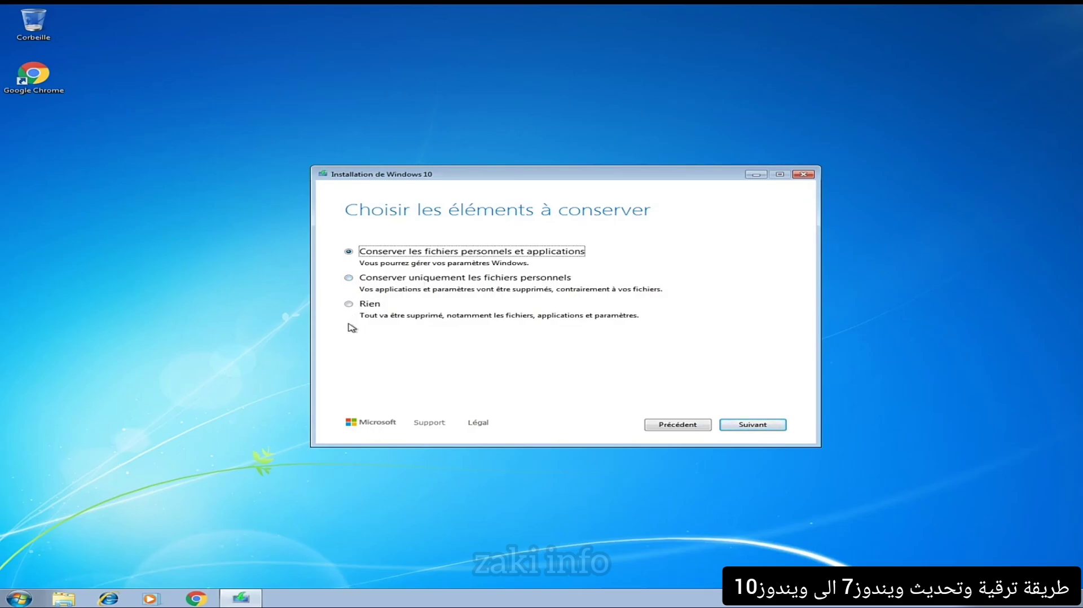
pyautogui.click(367, 308)
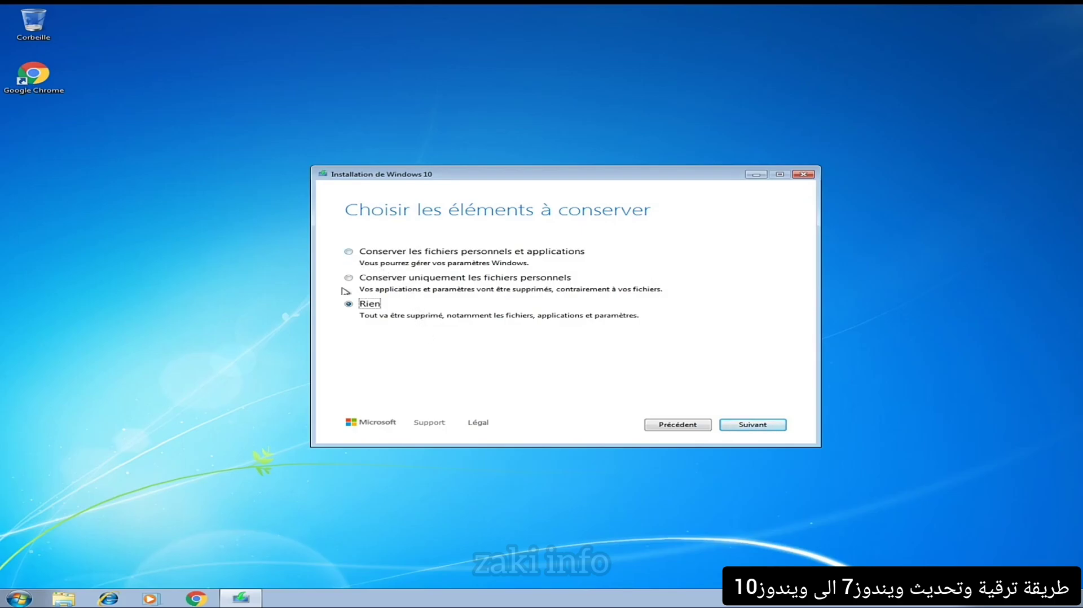
pyautogui.click(746, 426)
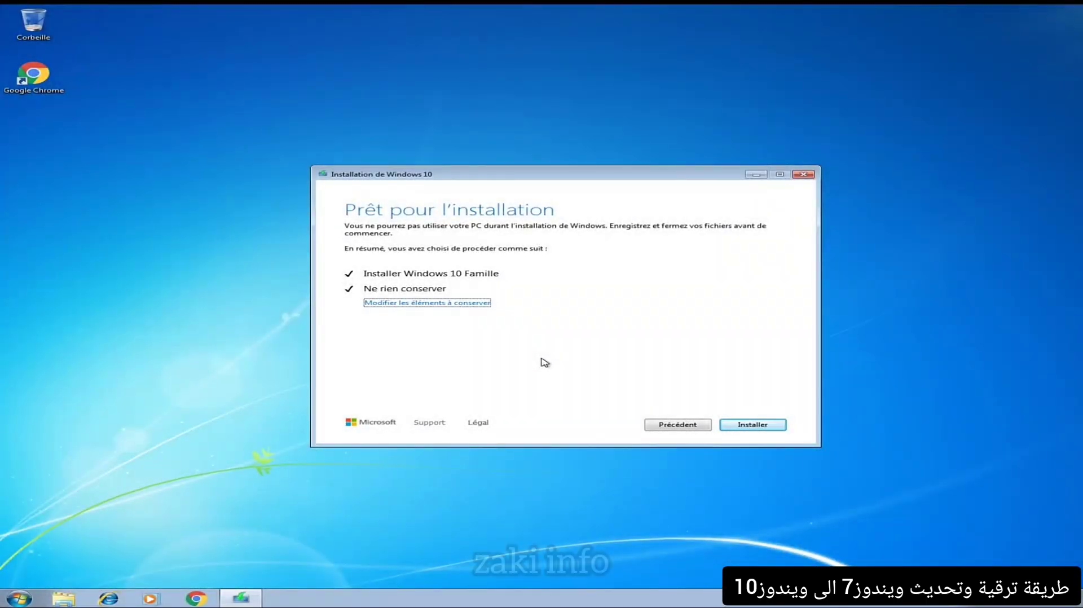
pyautogui.click(754, 427)
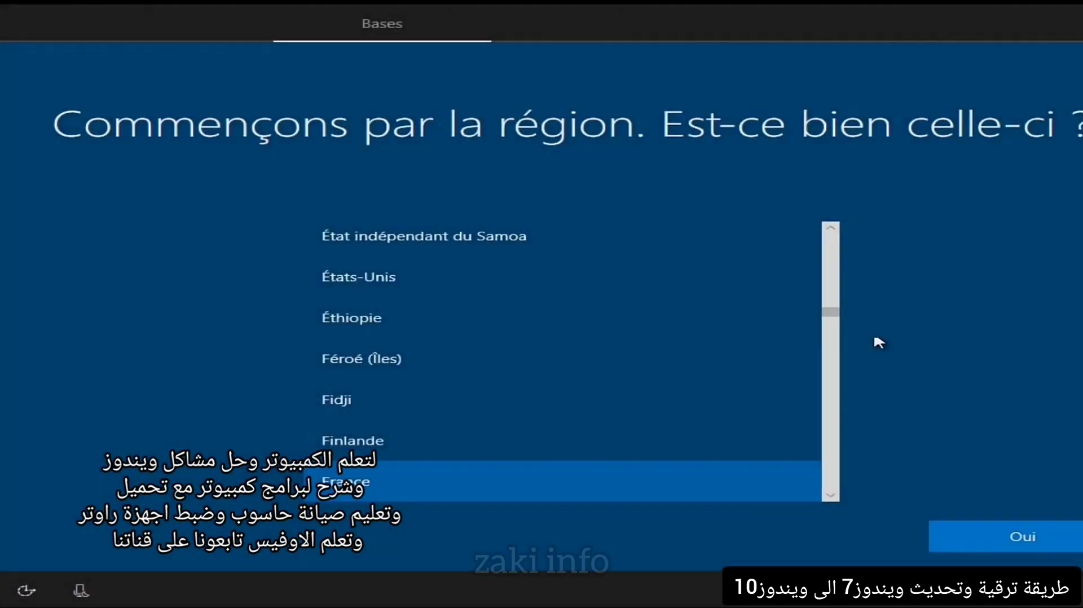
# - Confirm France as the region and Français as the keyboard layout, without adding a second layout
pyautogui.click(1000, 550)
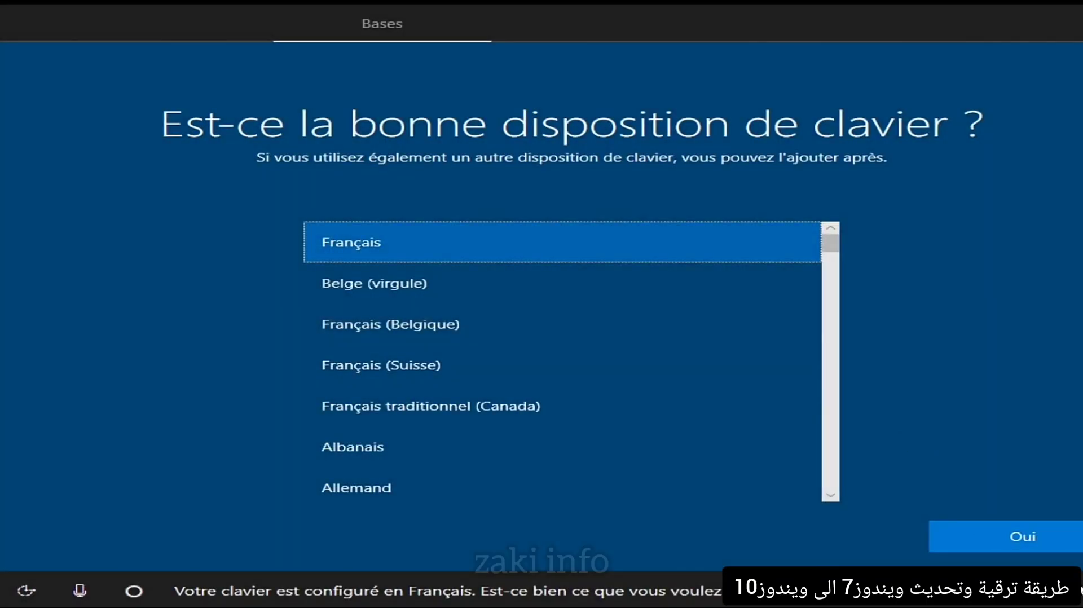
pyautogui.press('XF86AudioLowerVolume')
pyautogui.press('XF86AudioLowerVolume')
pyautogui.press('XF86AudioLowerVolume')
pyautogui.press('XF86AudioLowerVolume')
pyautogui.press('XF86AudioLowerVolume')
pyautogui.press('XF86AudioLowerVolume')
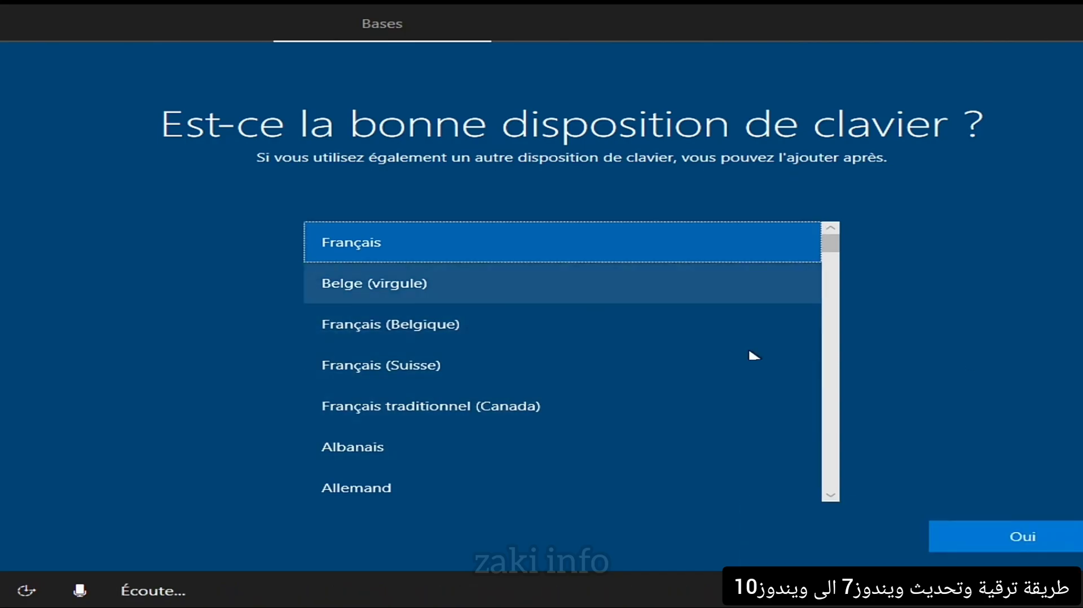
pyautogui.click(986, 538)
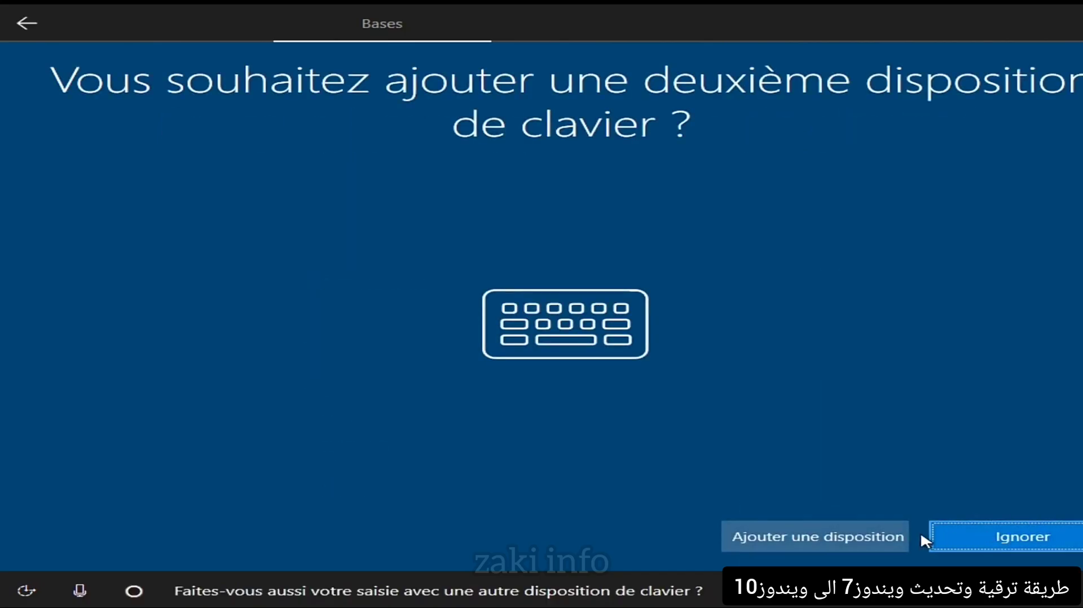
pyautogui.click(963, 536)
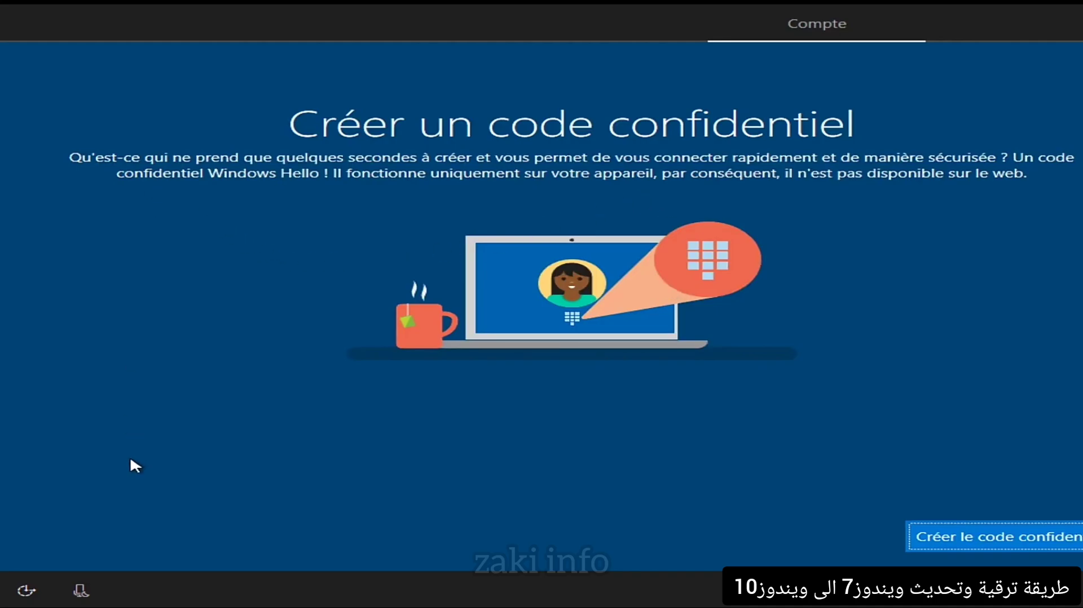
# - Open and dismiss the PIN setup dialog, and agree to send activity history to Microsoft
pyautogui.click(954, 532)
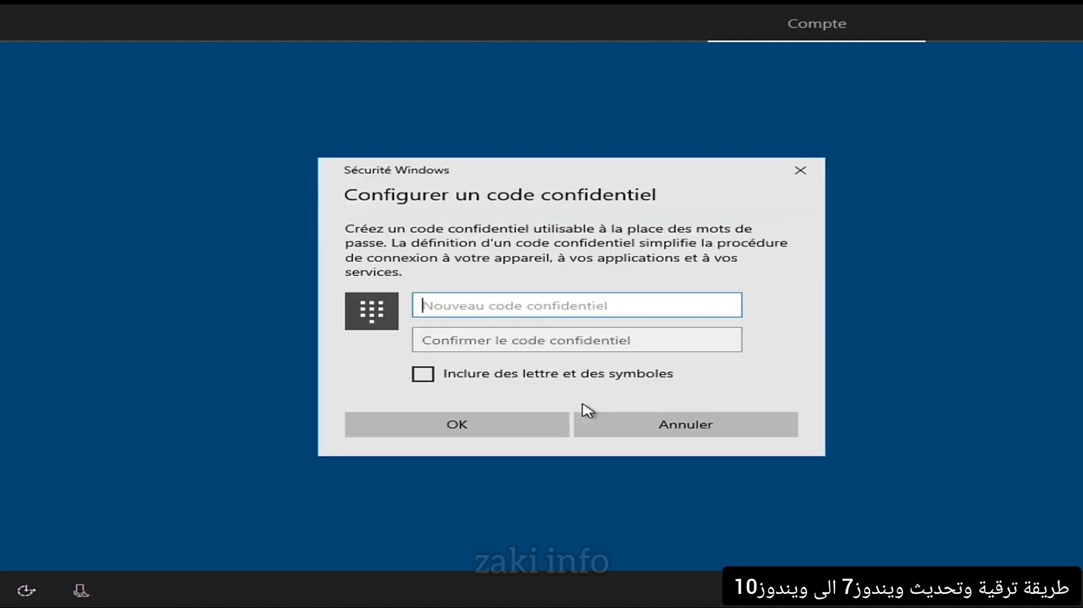
pyautogui.click(587, 418)
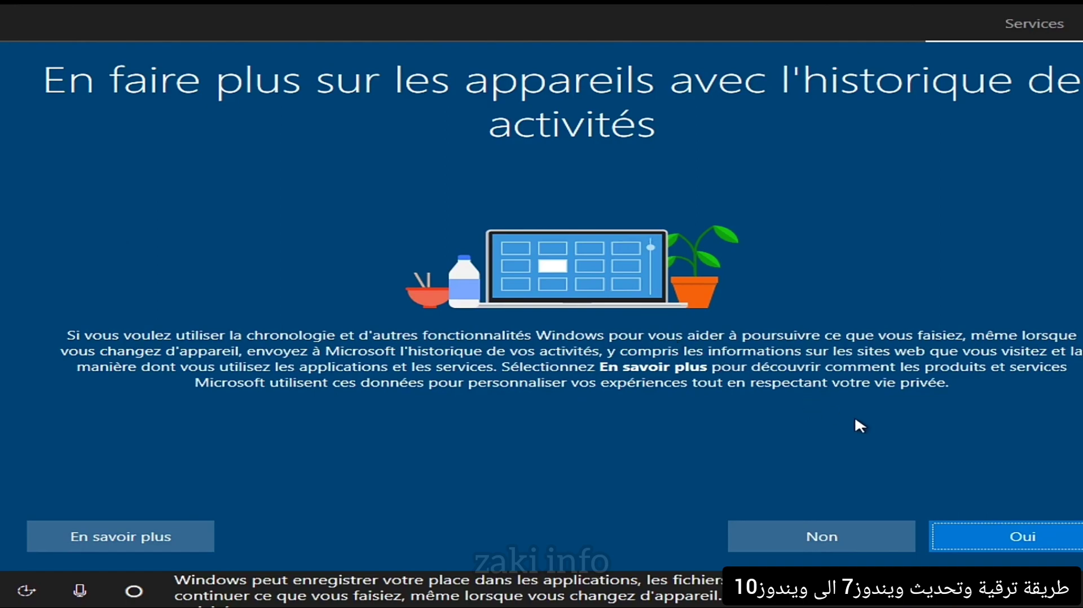
pyautogui.click(1018, 537)
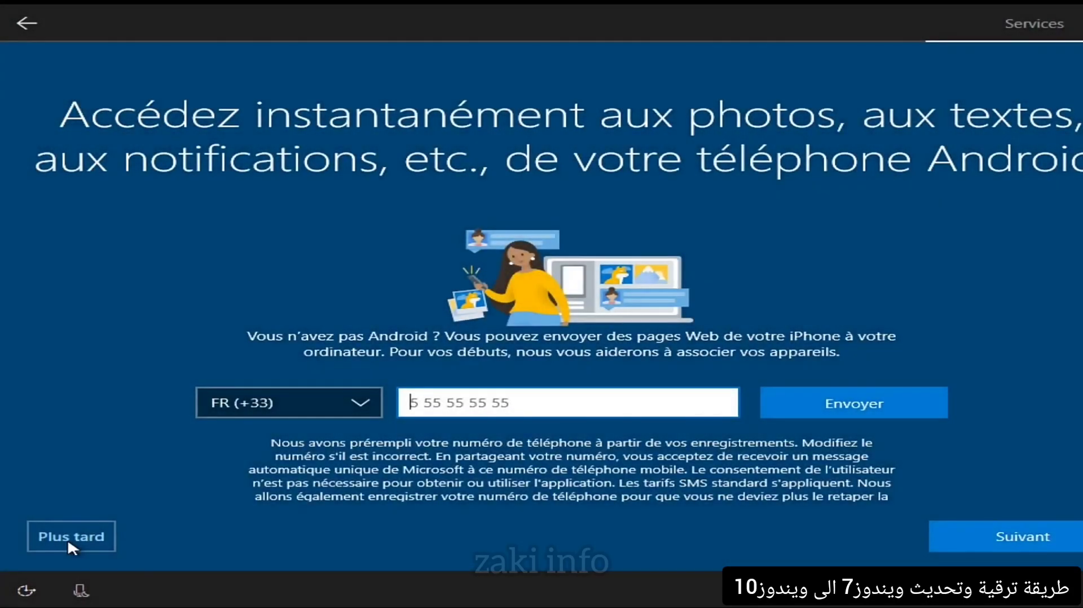
# - Postpone linking an Android phone and proceed past the OneDrive file backup page
pyautogui.click(70, 544)
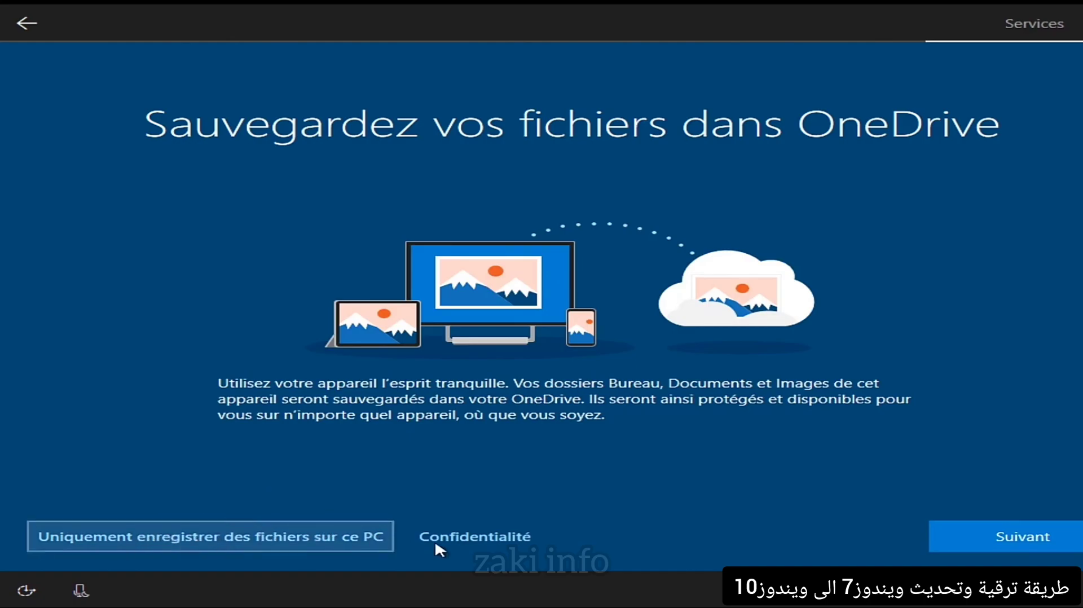
pyautogui.press('Return')
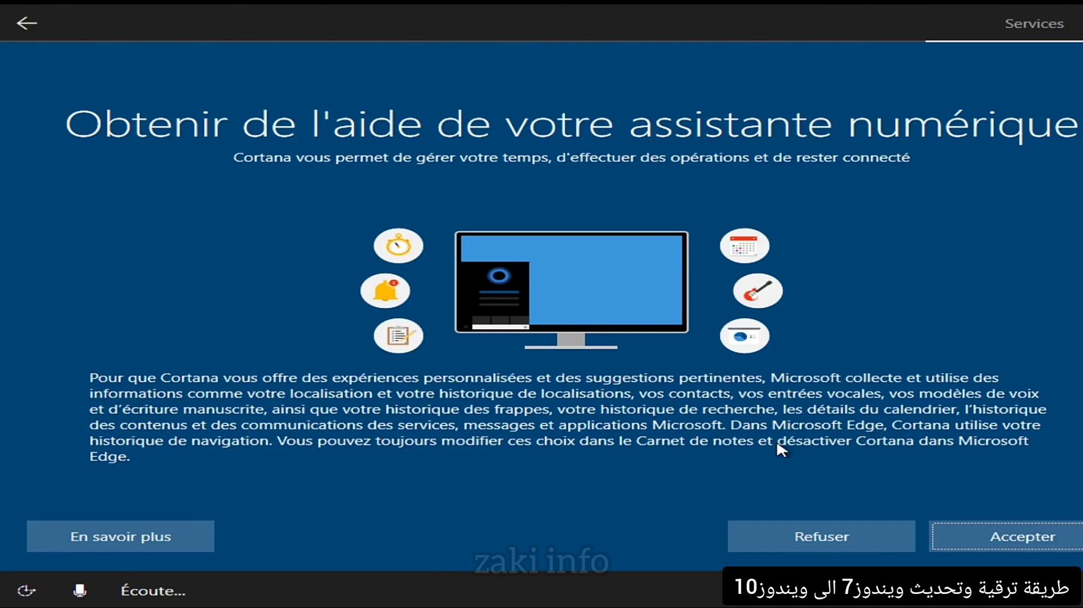
# - Accept the Cortana assistant and choose not to use online speech recognition
pyautogui.click(992, 539)
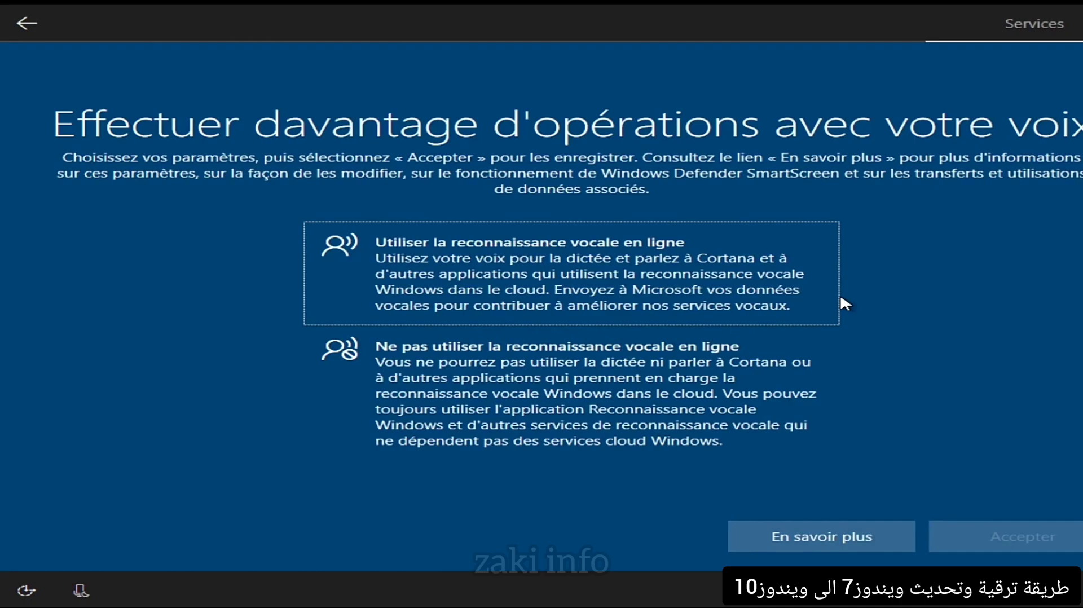
pyautogui.click(643, 384)
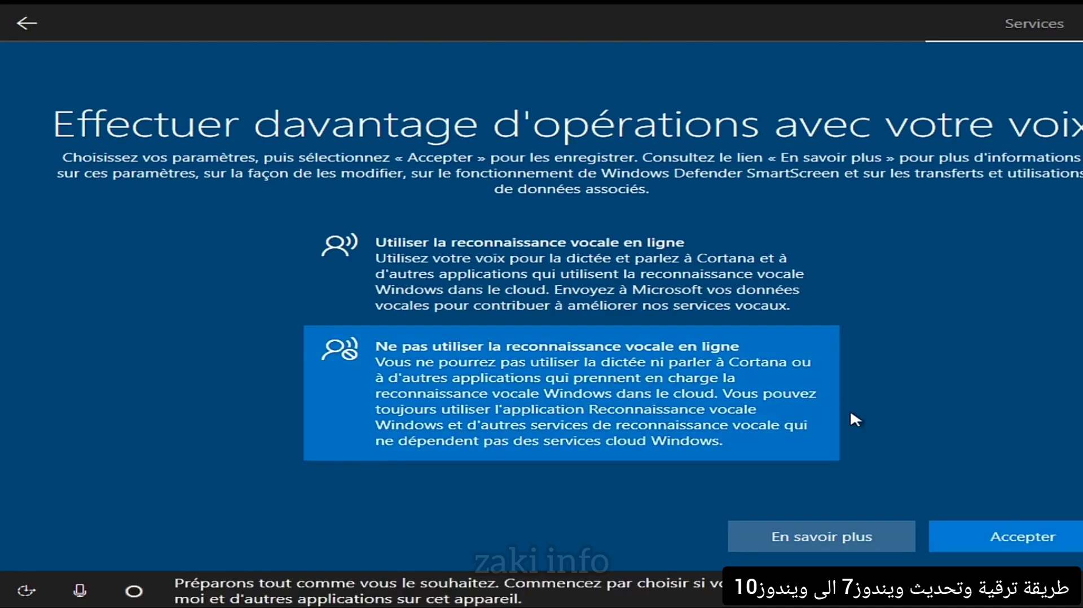
pyautogui.click(966, 531)
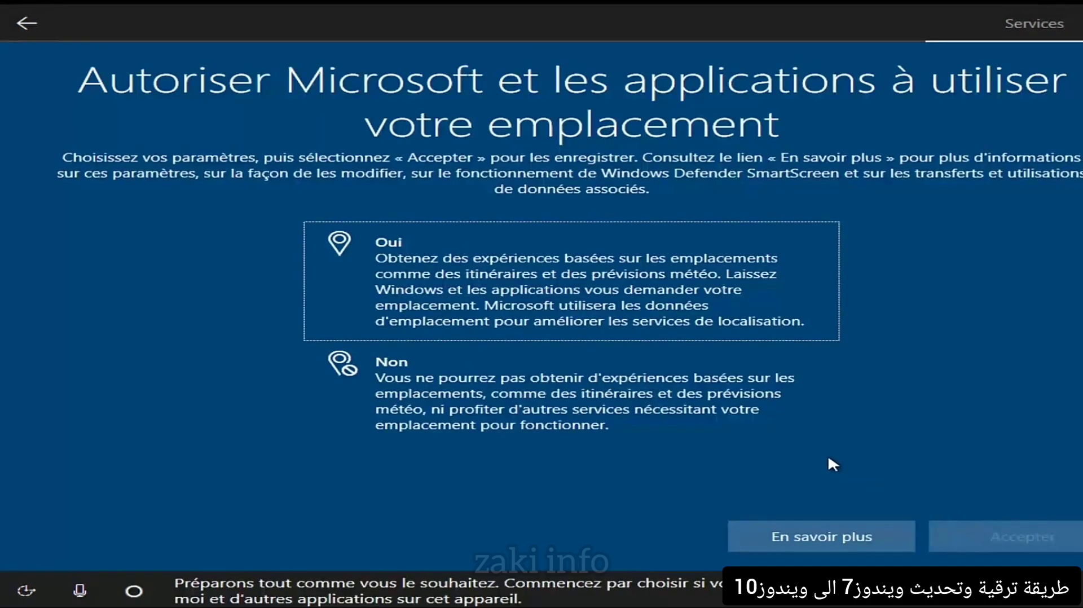
# - Allow Microsoft and apps to use the device's location, and enable the Find my device feature
pyautogui.click(733, 338)
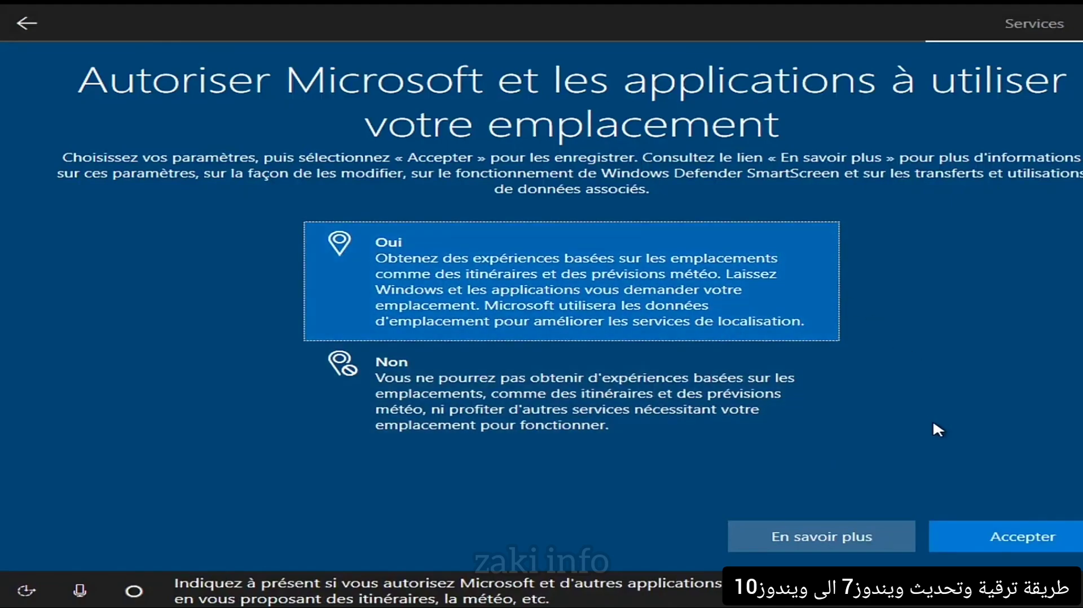
pyautogui.click(996, 539)
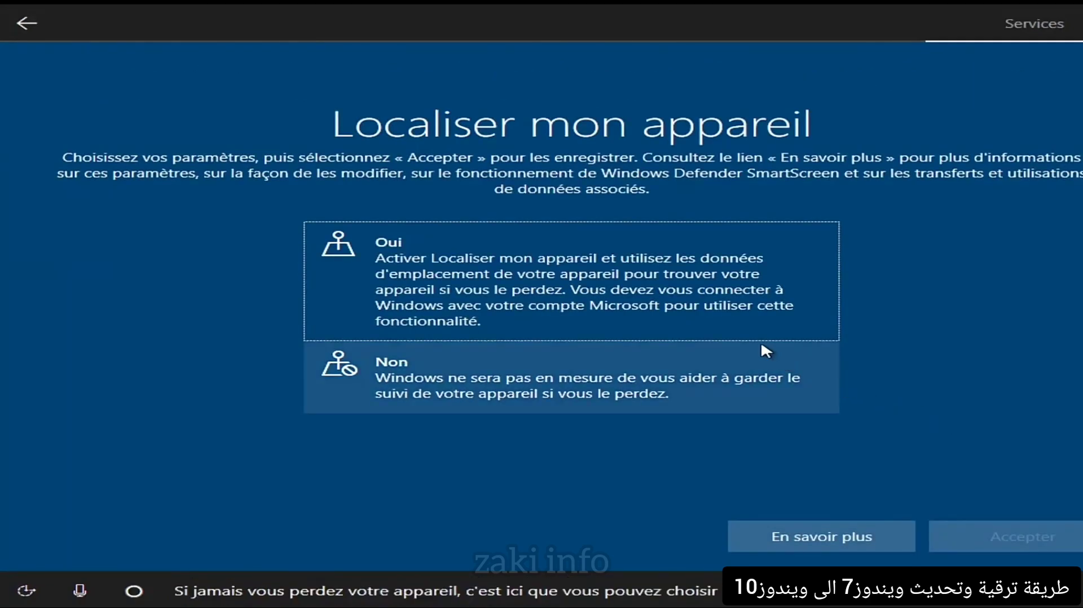
pyautogui.click(733, 327)
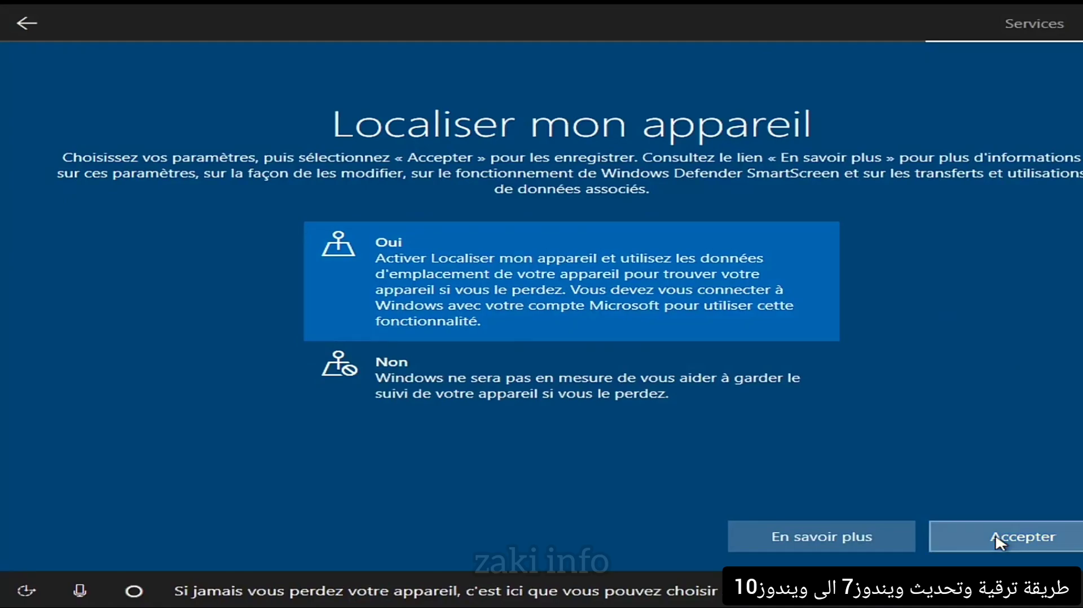
pyautogui.click(999, 539)
# - Choose Basique diagnostic data, and agree to send handwriting and typing data to Microsoft
pyautogui.click(624, 466)
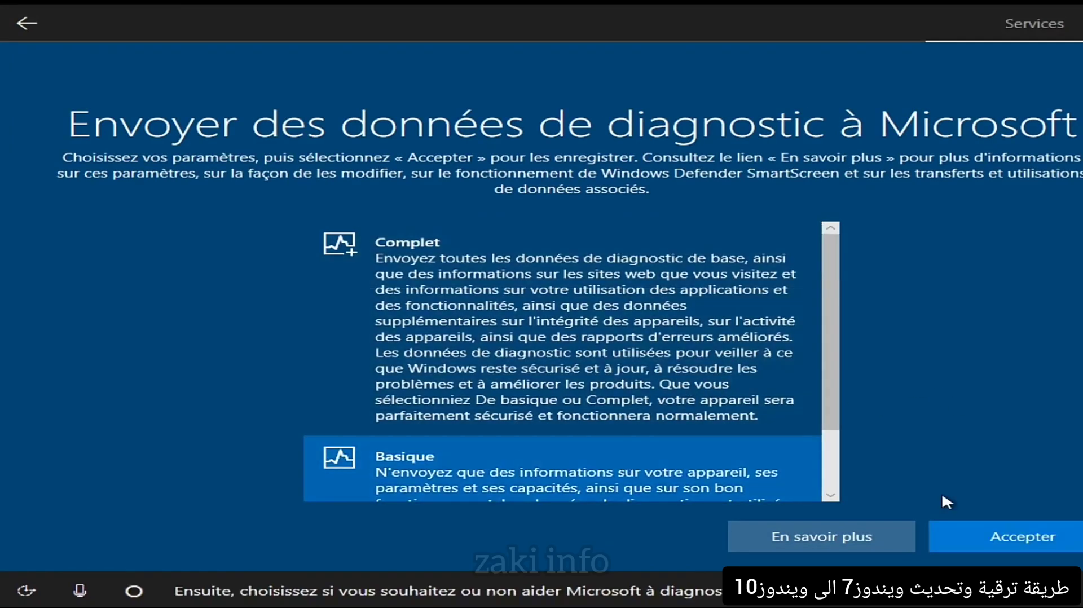
pyautogui.click(976, 535)
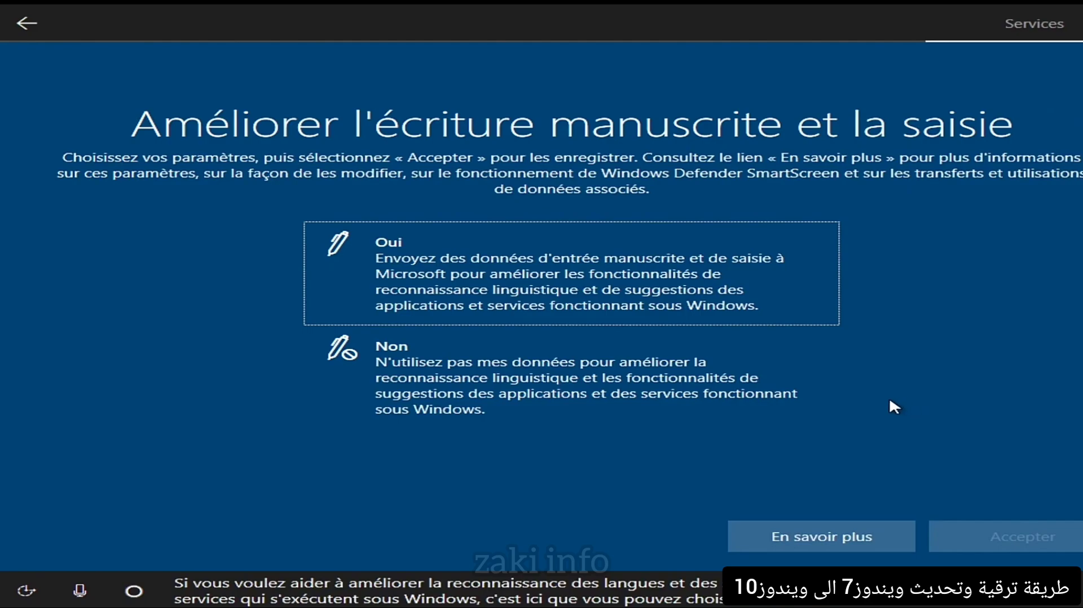
pyautogui.click(630, 308)
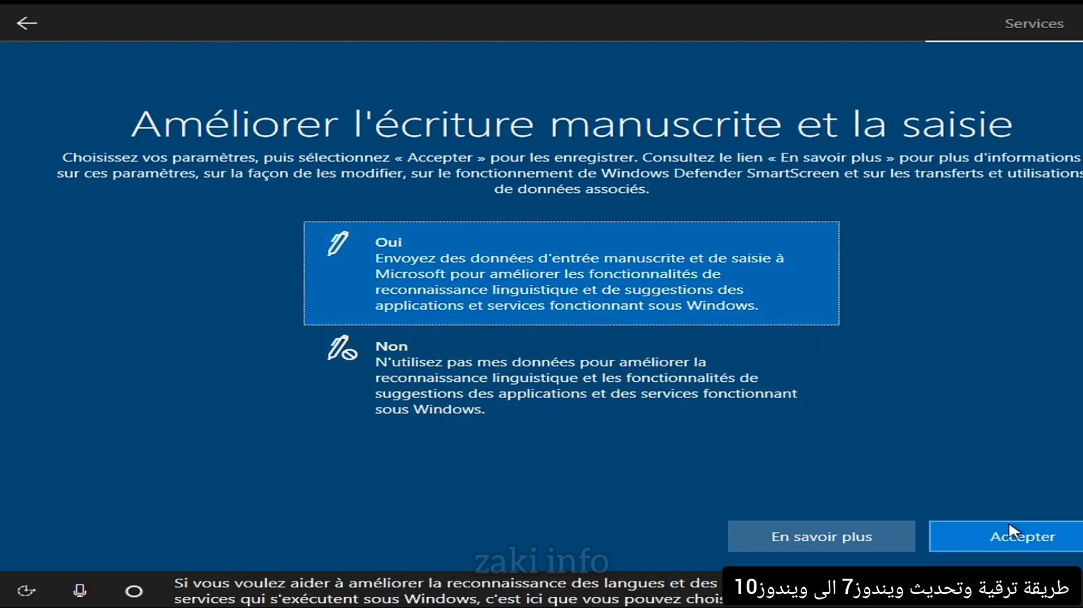
pyautogui.click(1033, 535)
# - Accept personalised experiences based on diagnostic data, and allow apps to use the advertising ID
pyautogui.click(600, 316)
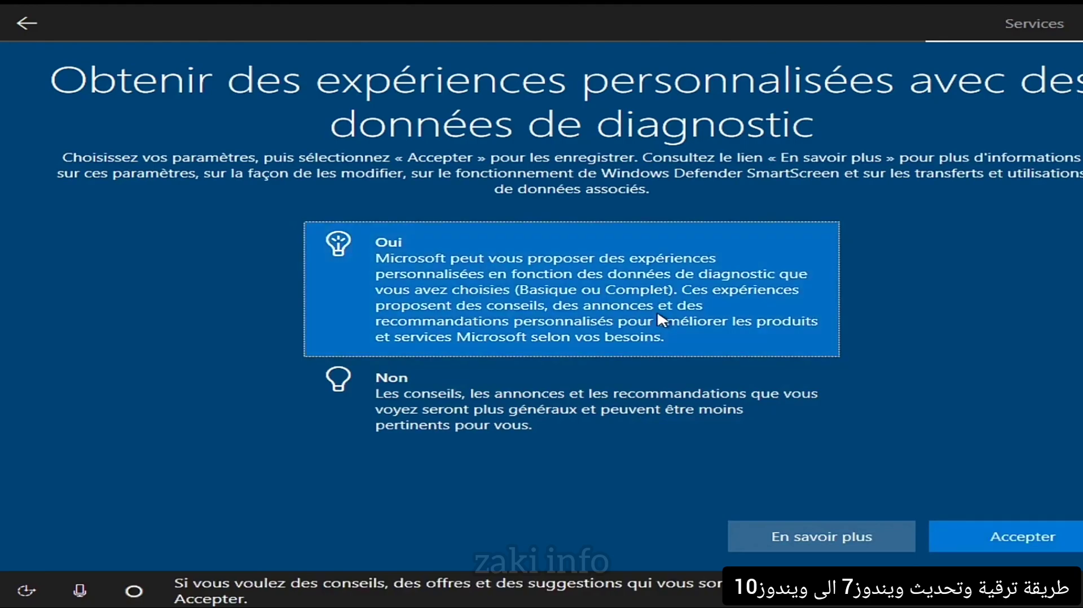
pyautogui.click(1013, 541)
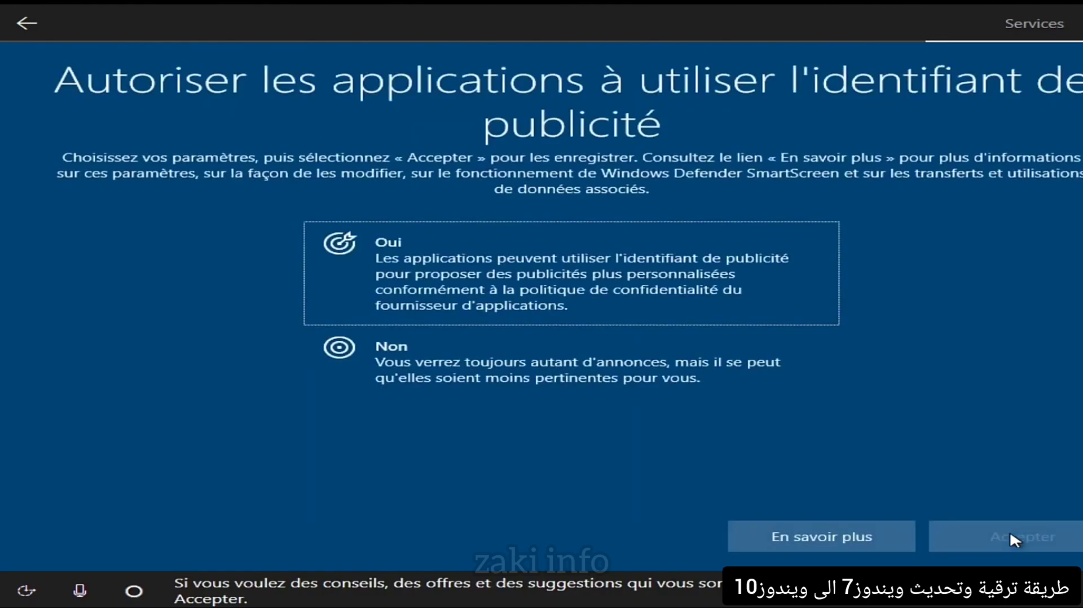
pyautogui.click(646, 296)
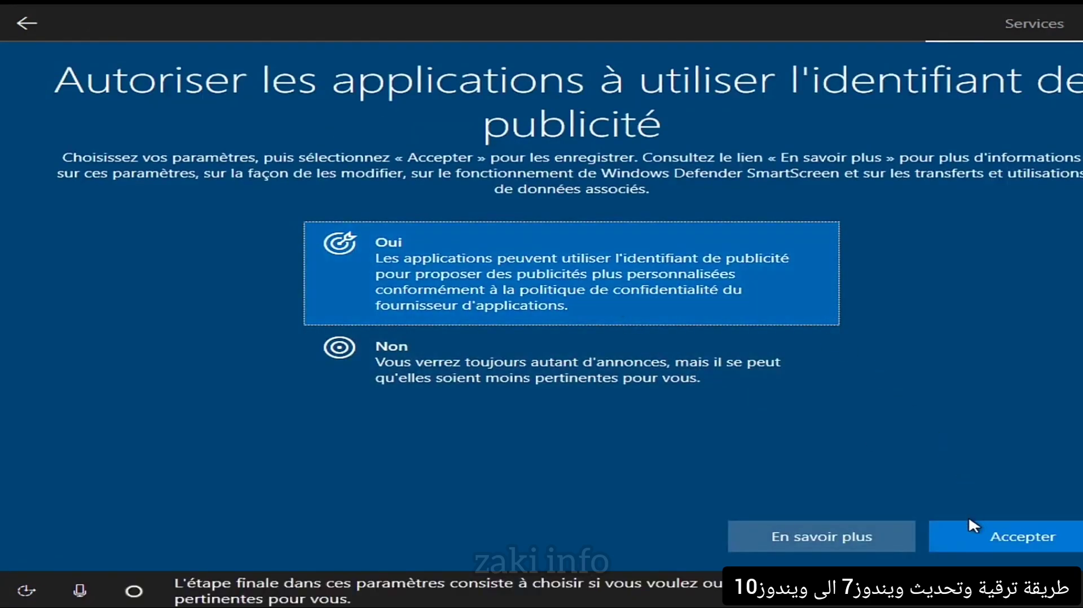
pyautogui.click(975, 532)
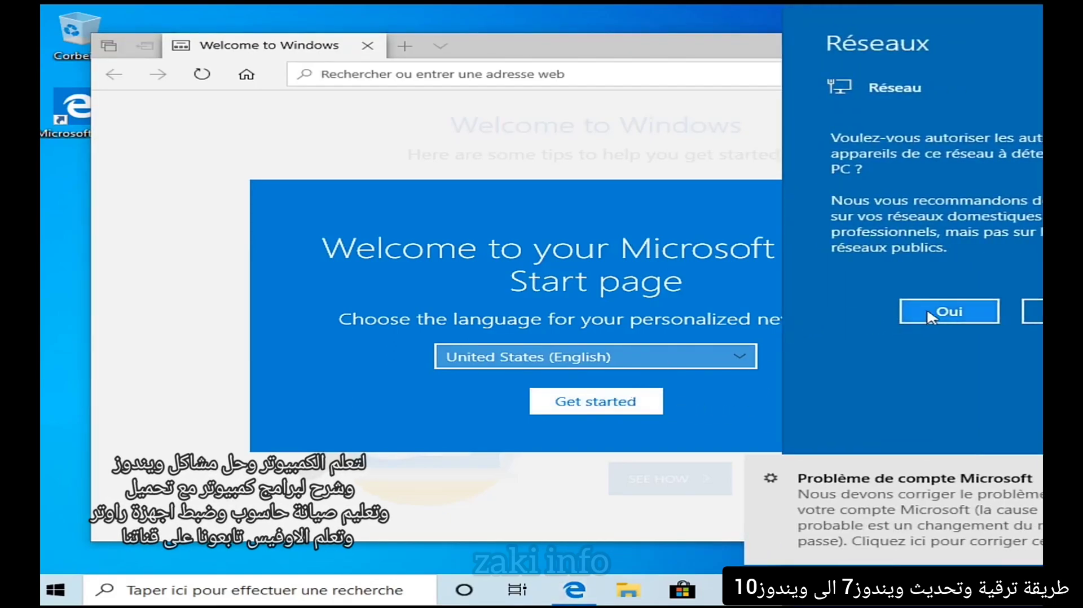
# - Dismiss the network discovery prompt, and close the Microsoft Edge welcome dialog together with its browser window
pyautogui.click(684, 316)
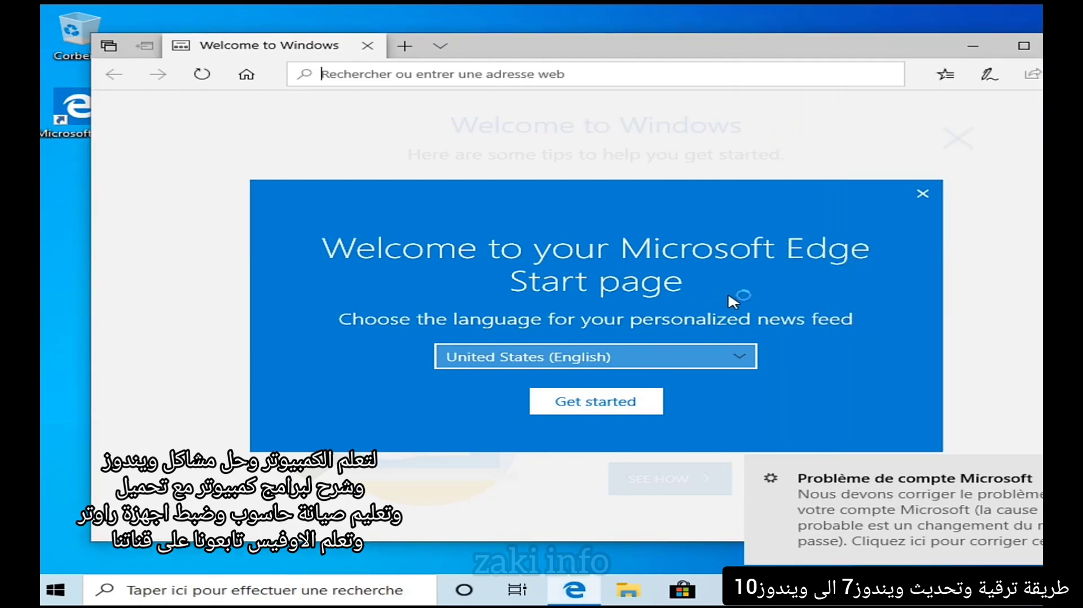
pyautogui.click(922, 195)
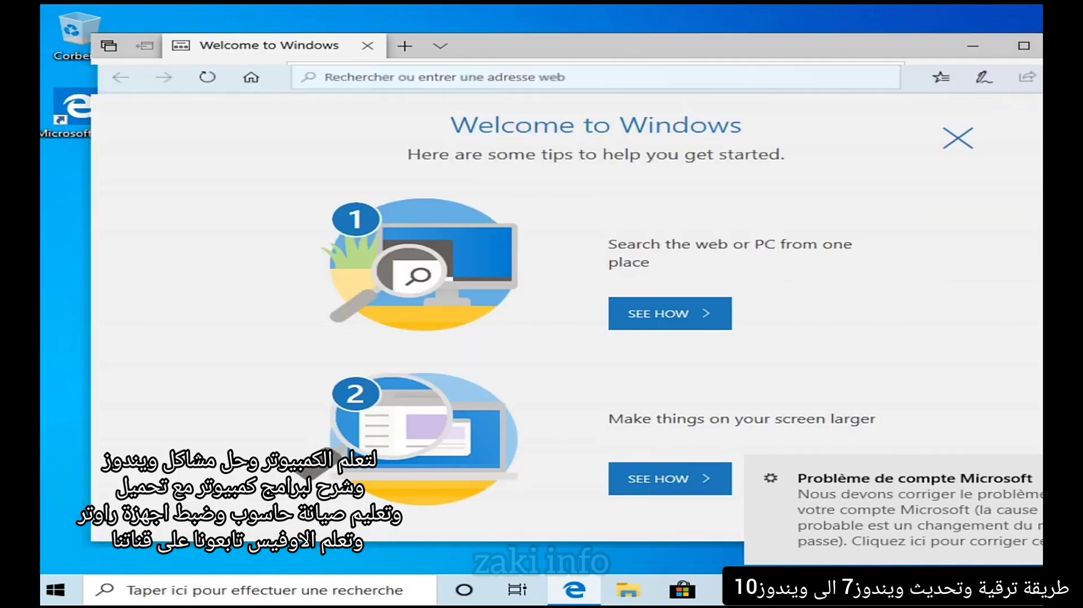
pyautogui.click(1038, 46)
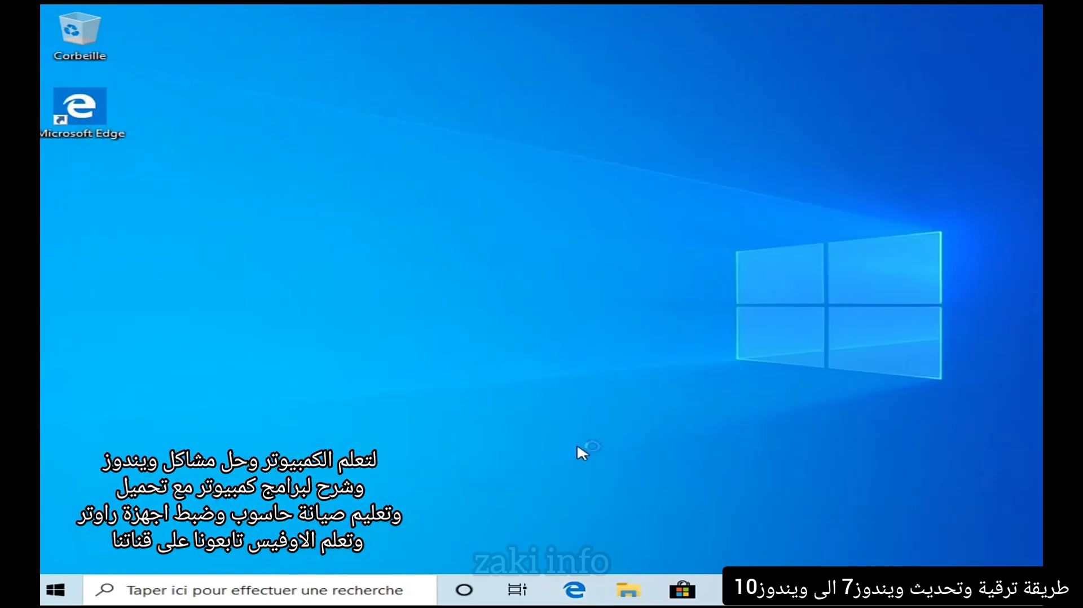